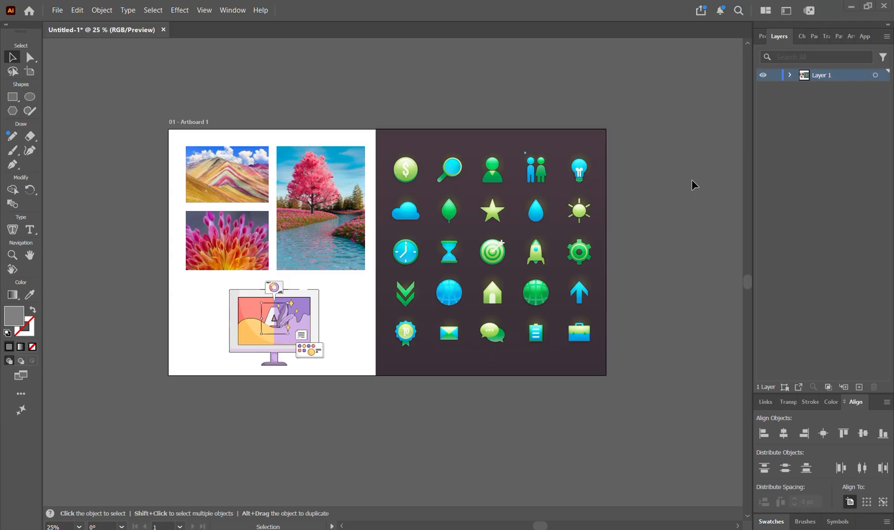
# Select and deselect the icon artwork and the monitor illustration to check their grouping
pyautogui.click(496, 256)
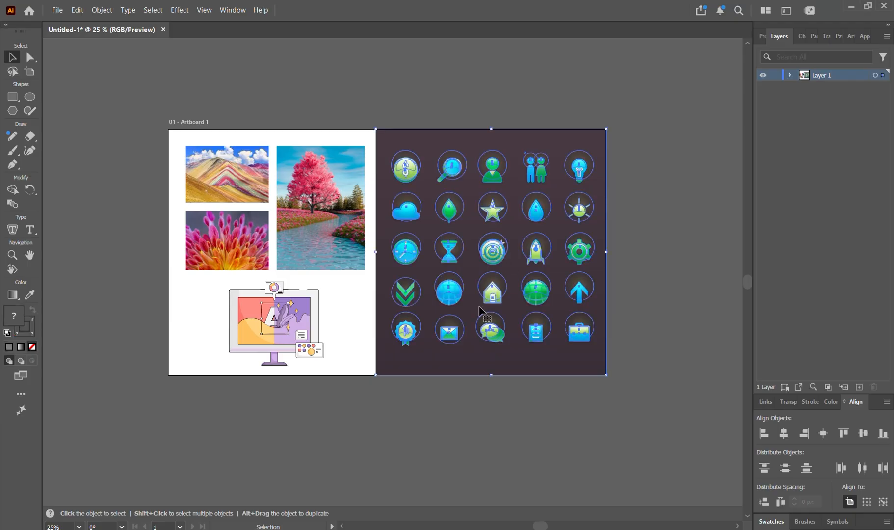
pyautogui.click(665, 281)
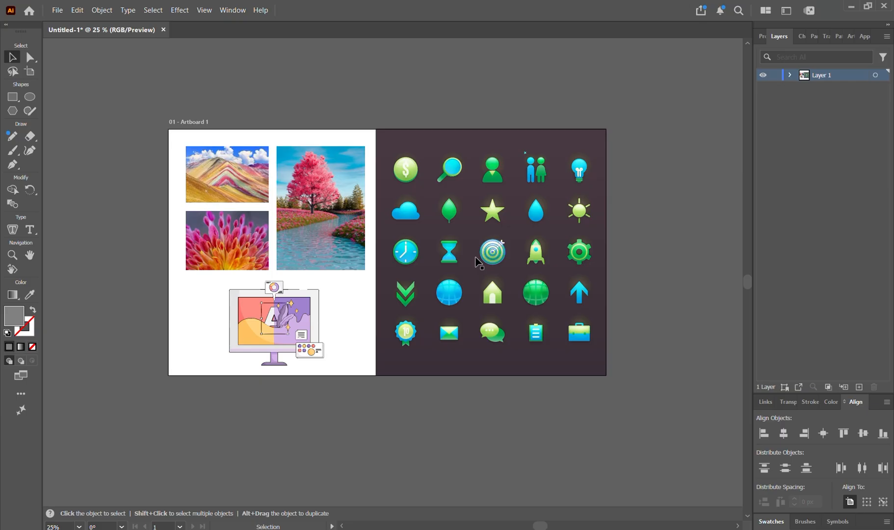
pyautogui.click(298, 347)
pyautogui.click(287, 401)
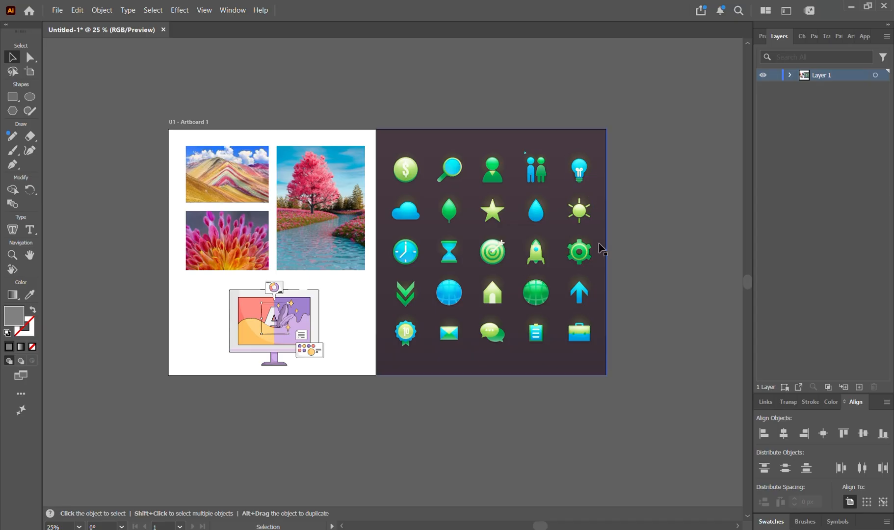
# Select the dark icon panel and open Edit > Edit Colors > Recolor Artwork
pyautogui.hscroll(2, 427, 196)
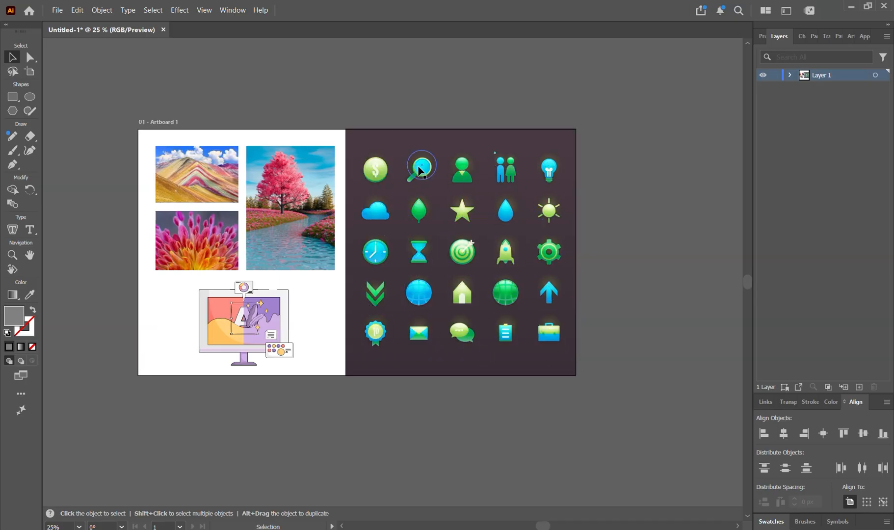
pyautogui.click(428, 246)
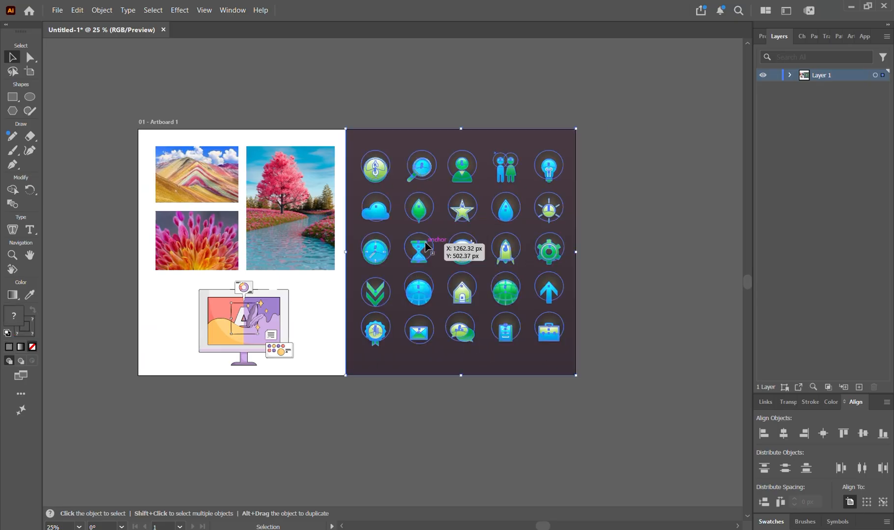
pyautogui.click(78, 11)
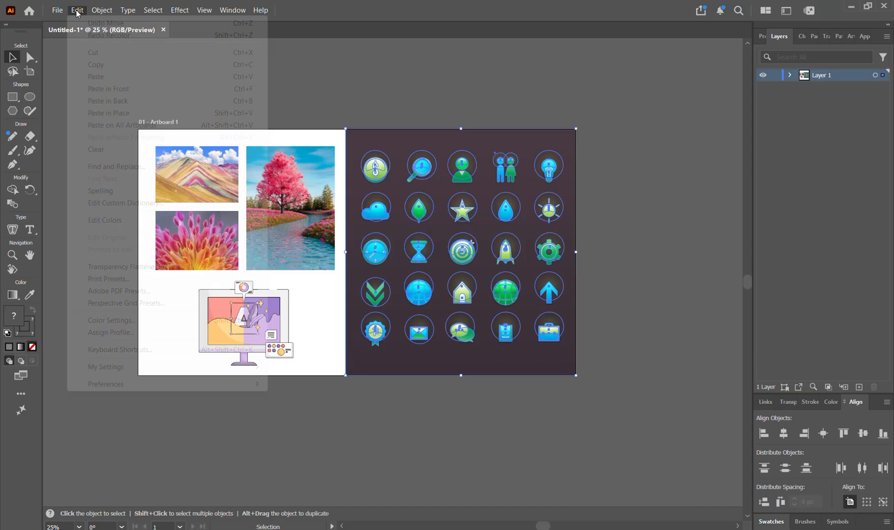
pyautogui.moveTo(123, 225)
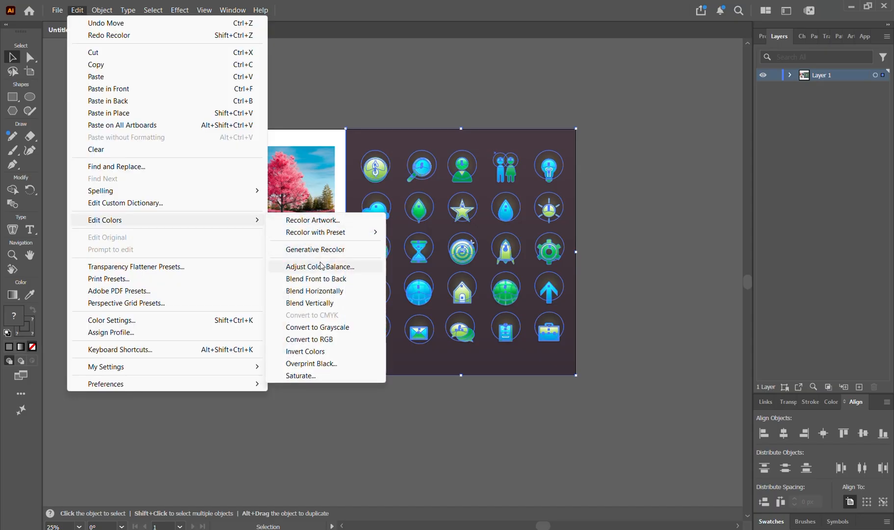
pyautogui.click(312, 221)
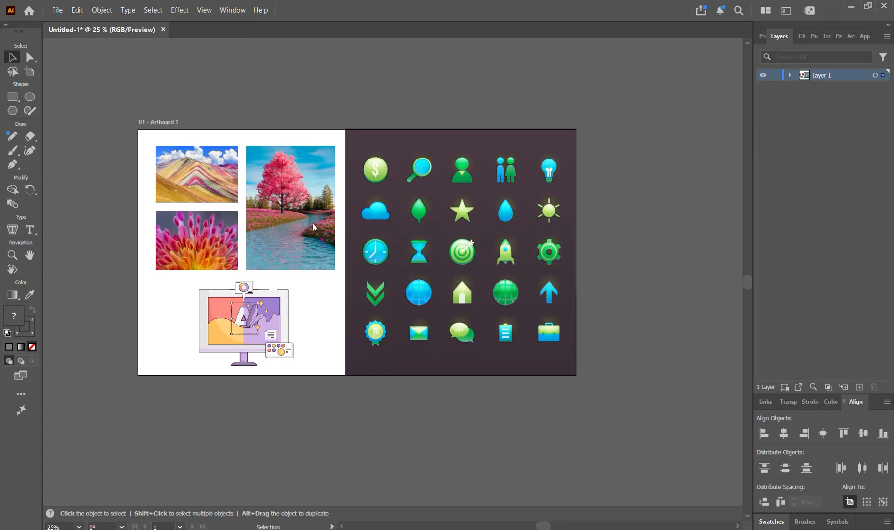
# With Color Theme Picker, preview the mountain, flower and tree photo palettes on the icons, then reset
pyautogui.moveTo(245, 81); pyautogui.dragTo(695, 69)
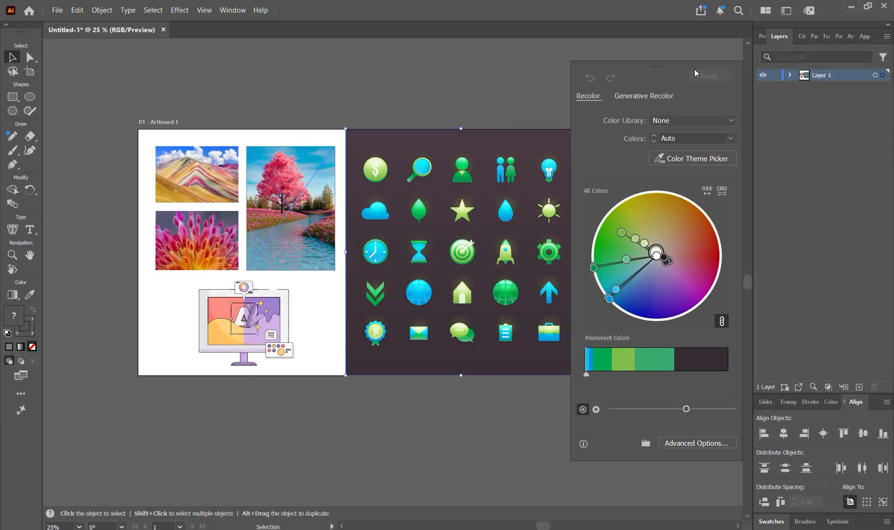
pyautogui.click(701, 160)
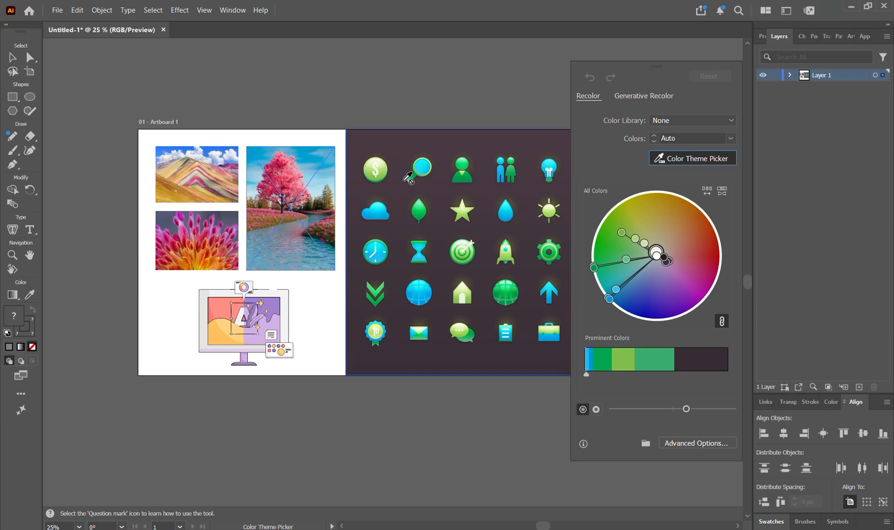
pyautogui.click(194, 166)
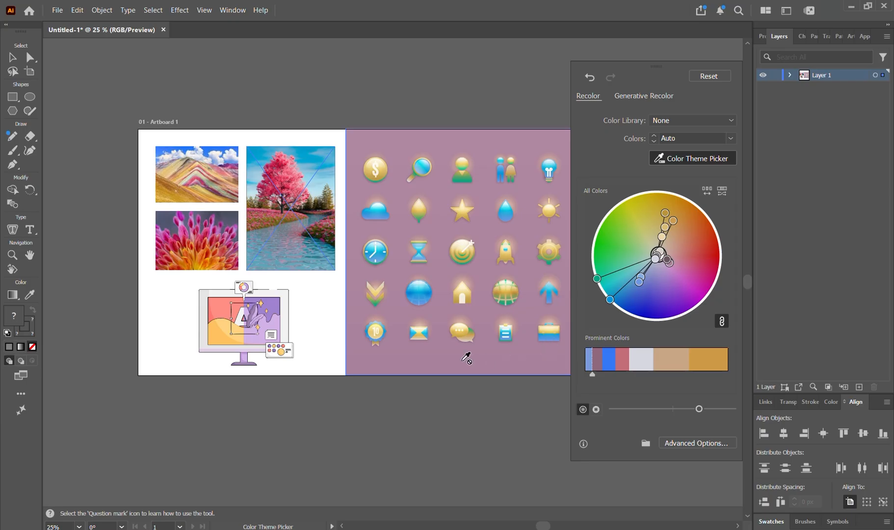
pyautogui.click(204, 229)
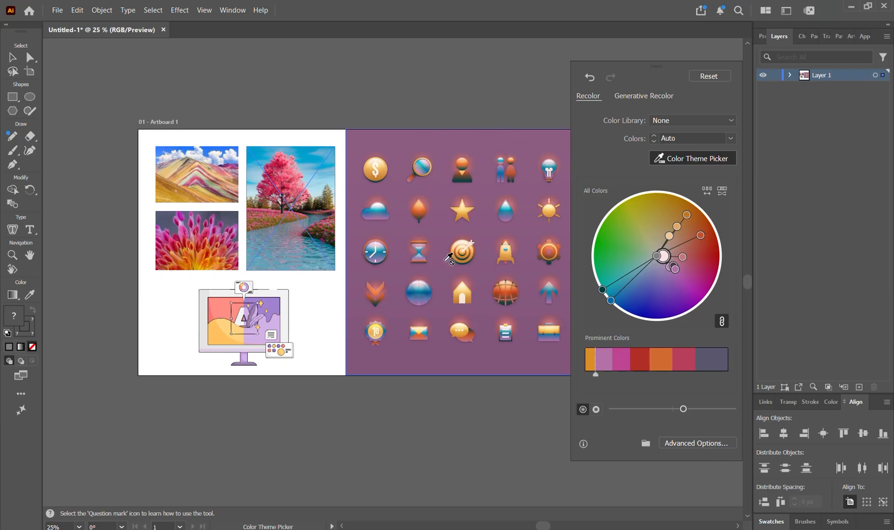
pyautogui.click(281, 170)
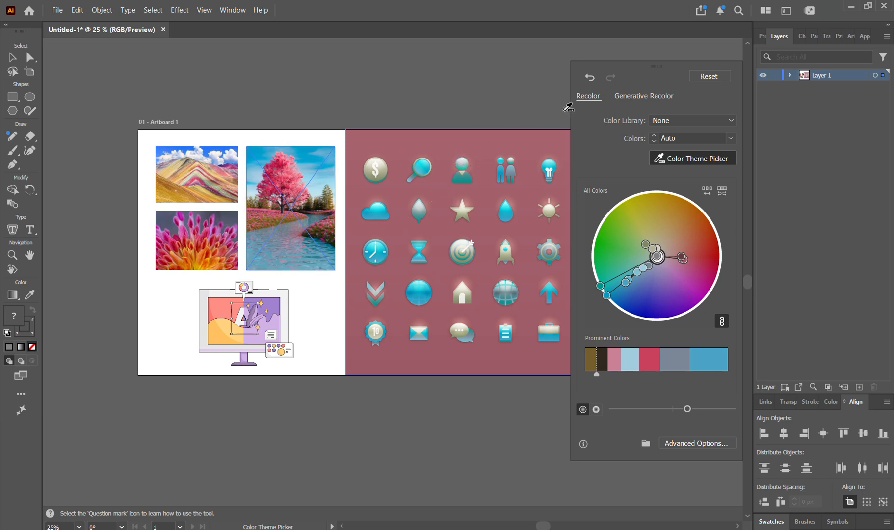
pyautogui.click(708, 76)
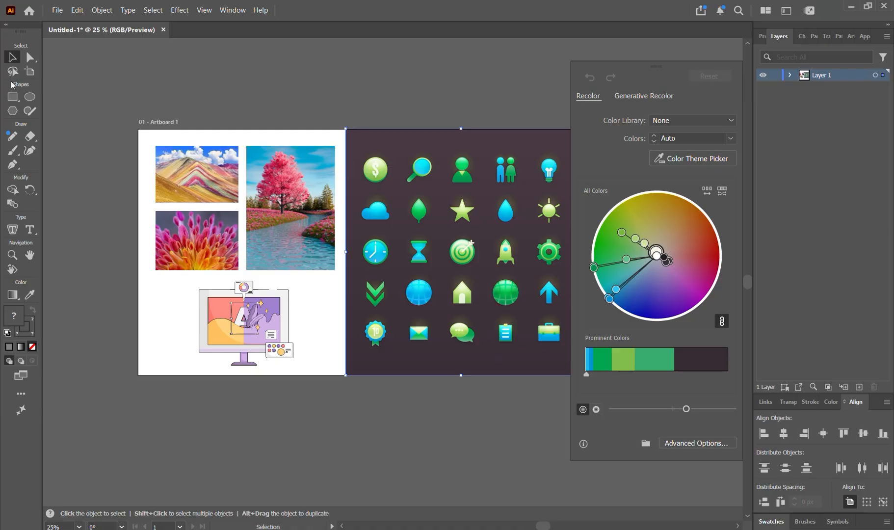
# Isolate the icon panel group, cut the icons out, and paste them in place as their own group
pyautogui.click(353, 108)
pyautogui.click(379, 136)
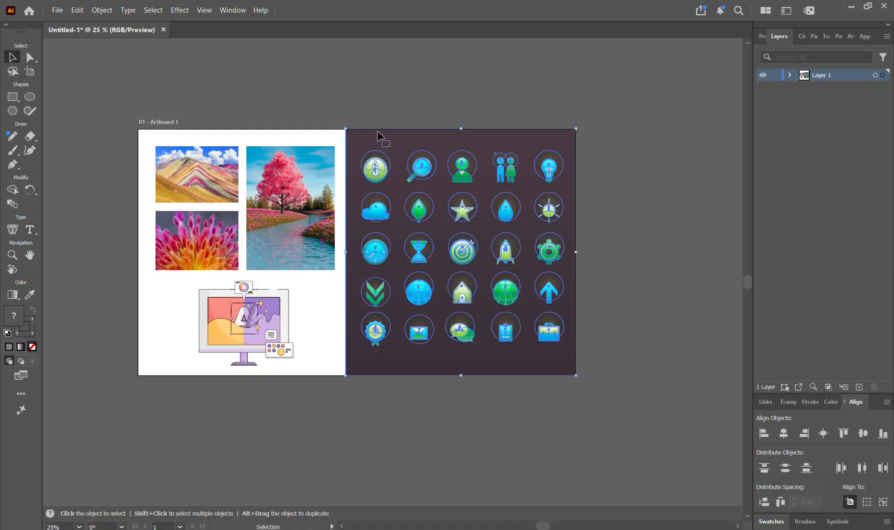
pyautogui.doubleClick(378, 135)
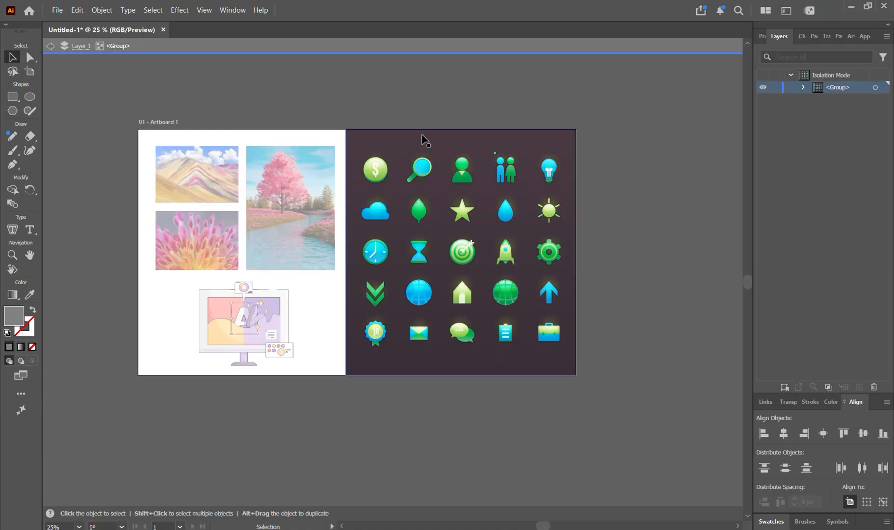
pyautogui.click(416, 177)
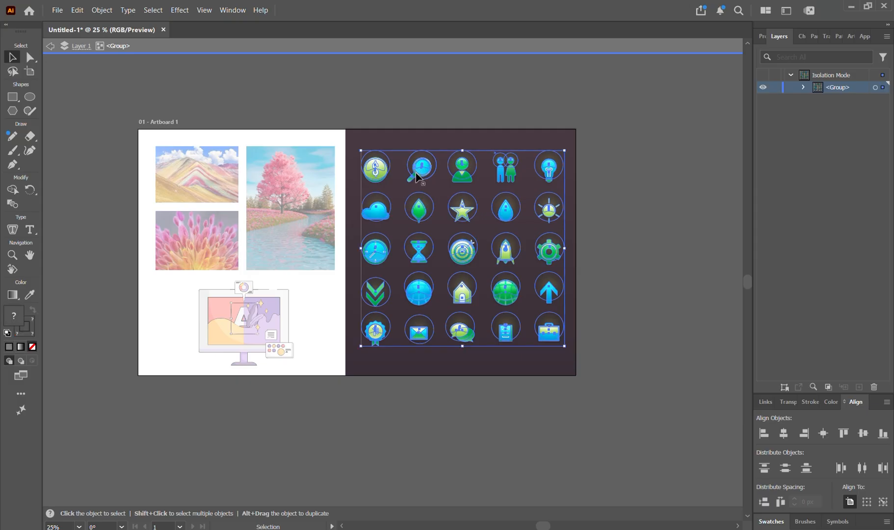
pyautogui.press('a')
pyautogui.press('Delete')
pyautogui.press('Escape')
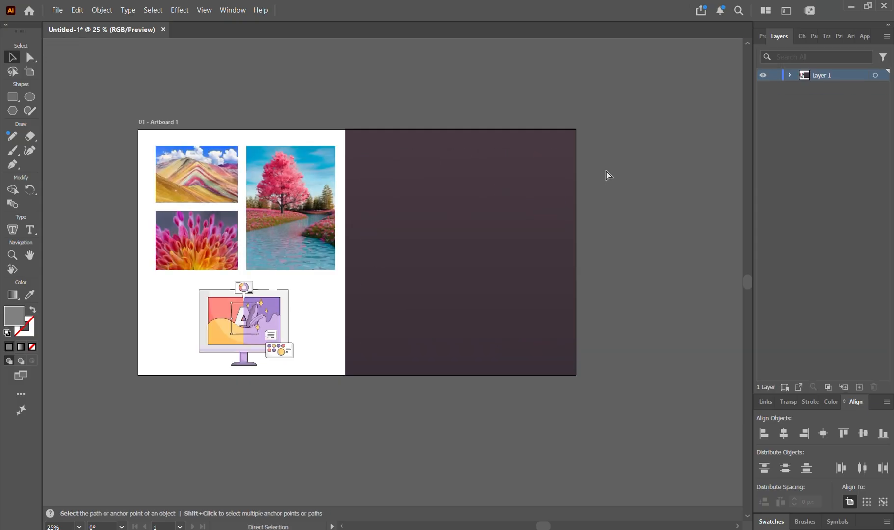
pyautogui.hotkey('ctrl', 'v')
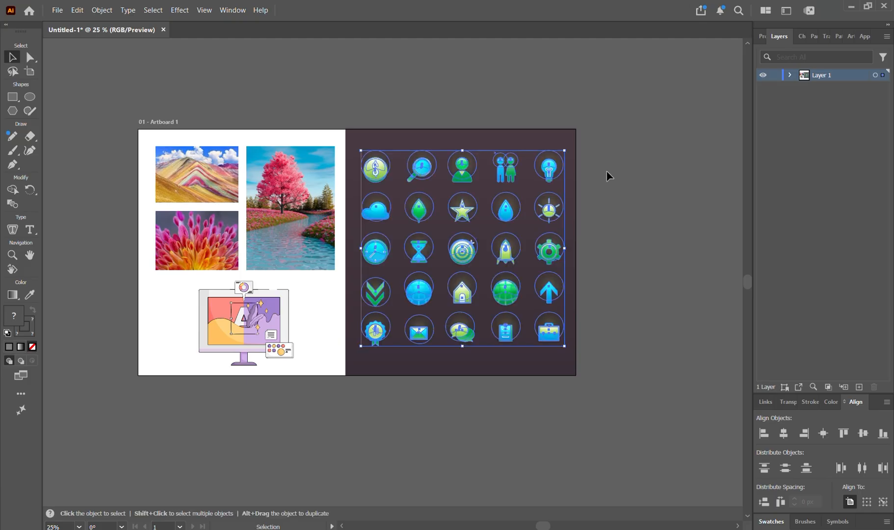
pyautogui.click(607, 172)
# Select the separated icons and open Recolor Artwork from the Edit menu
pyautogui.click(465, 180)
pyautogui.click(105, 11)
pyautogui.moveTo(81, 11)
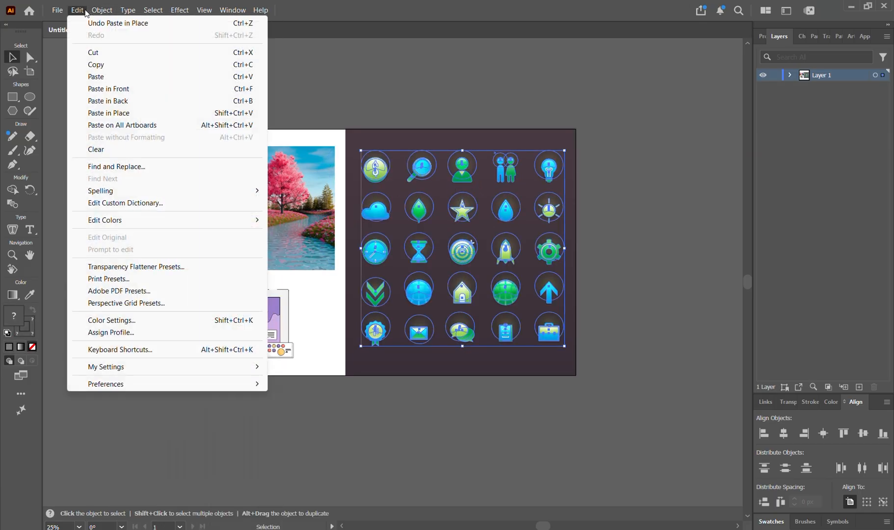
pyautogui.moveTo(149, 222)
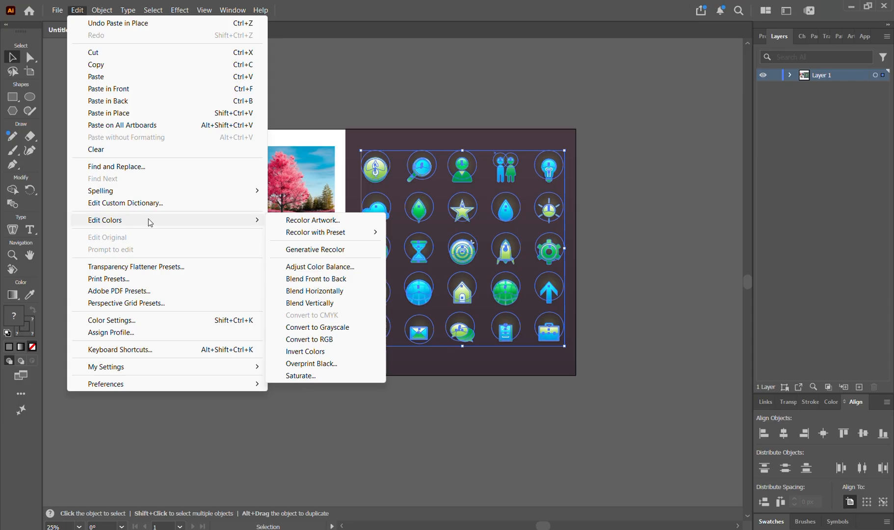
pyautogui.click(317, 219)
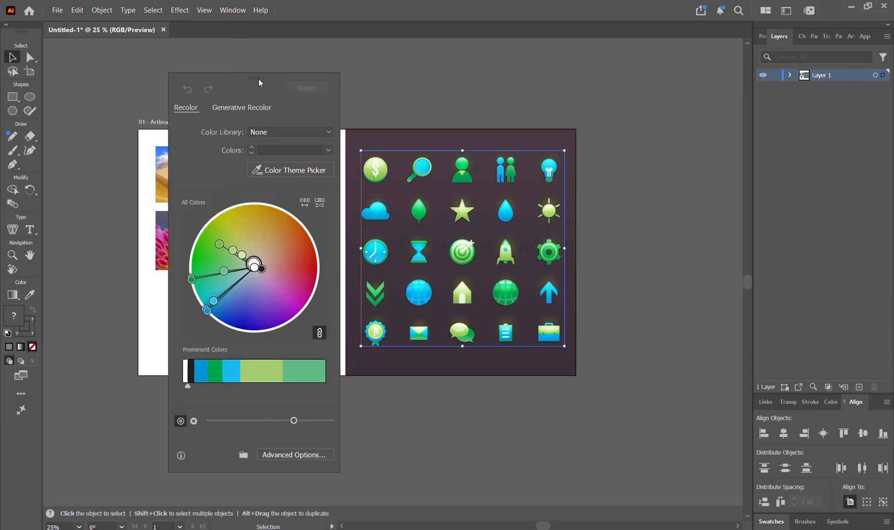
# With Color Theme Picker, sample the mountain, flower, then tree photo to apply its palette to the icons
pyautogui.moveTo(259, 79); pyautogui.dragTo(657, 83)
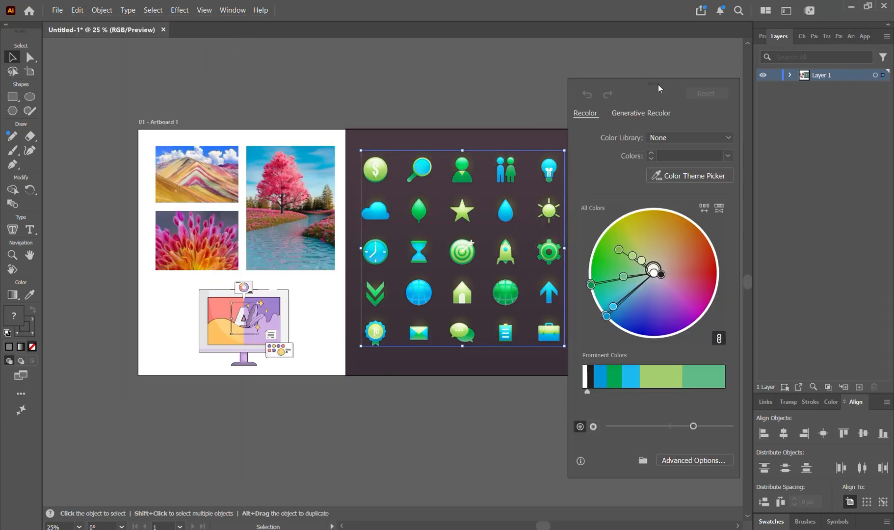
pyautogui.click(686, 177)
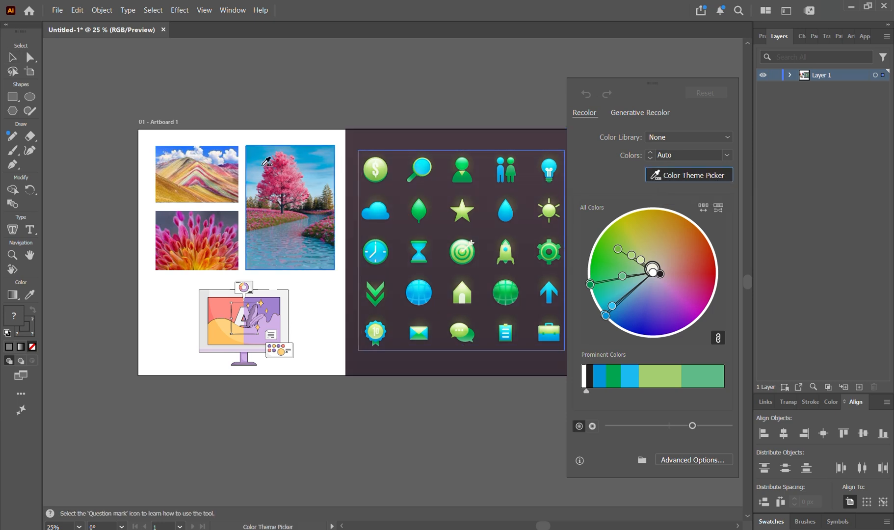
pyautogui.click(199, 164)
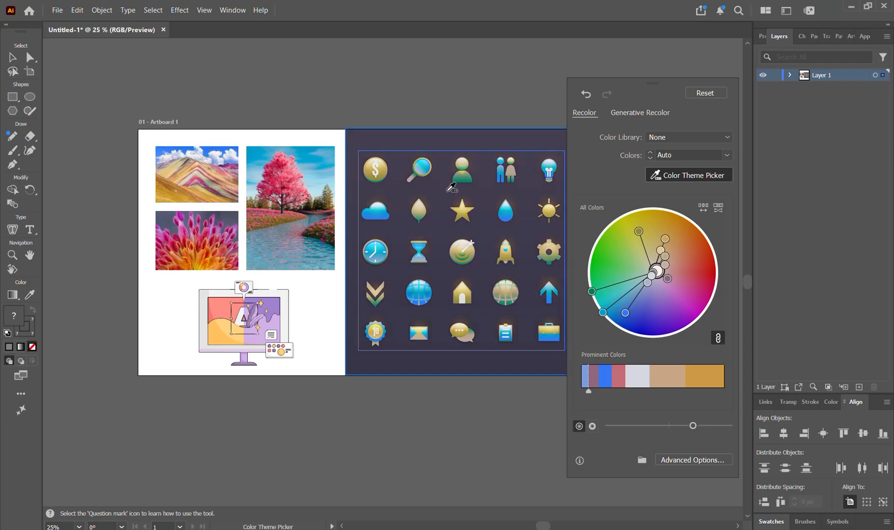
pyautogui.click(191, 243)
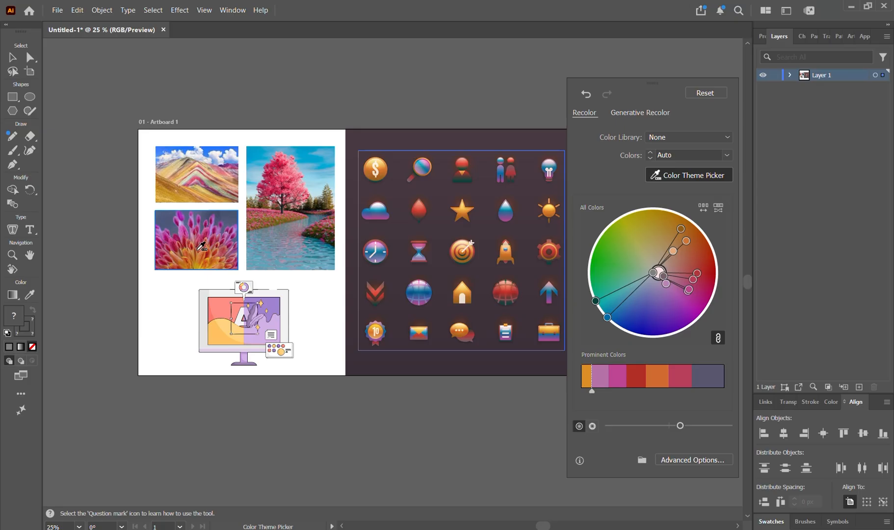
pyautogui.click(297, 180)
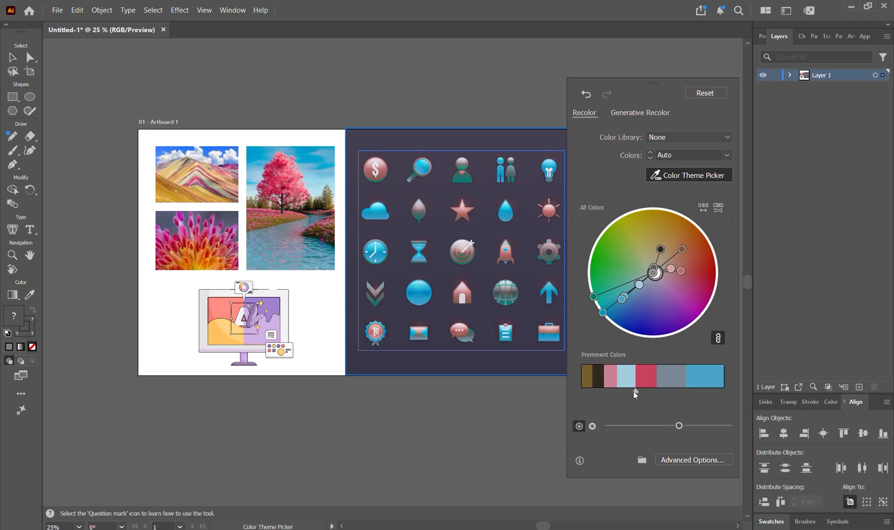
# Widen the red and blue Prominent Colors patches and raise the brightness slightly
pyautogui.moveTo(634, 388); pyautogui.dragTo(628, 394)
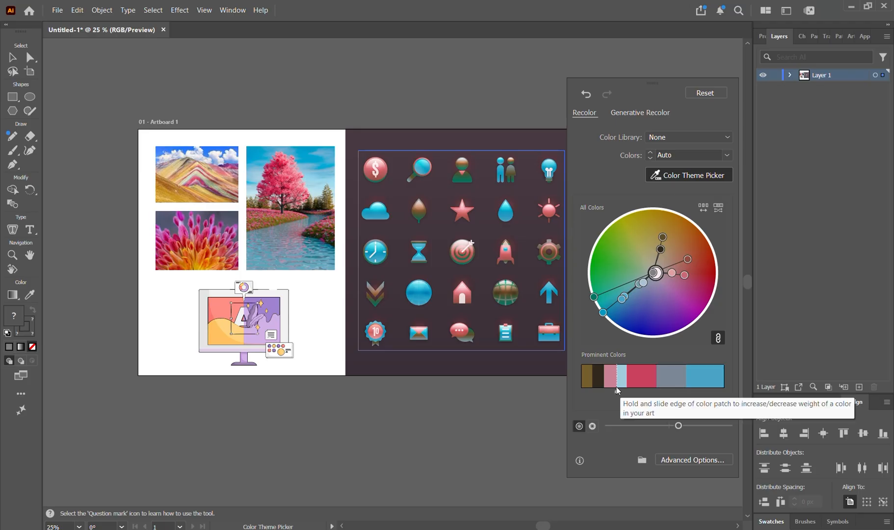
pyautogui.moveTo(687, 392); pyautogui.dragTo(679, 394)
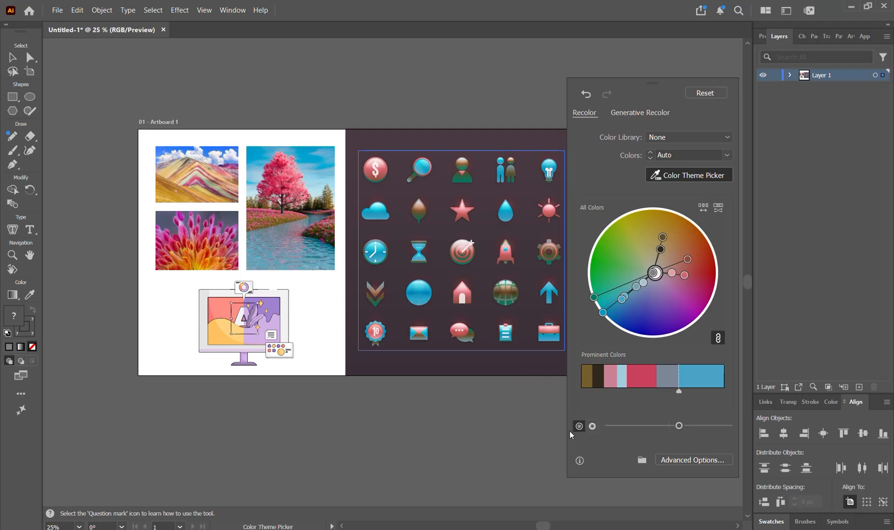
pyautogui.moveTo(678, 427); pyautogui.dragTo(680, 427)
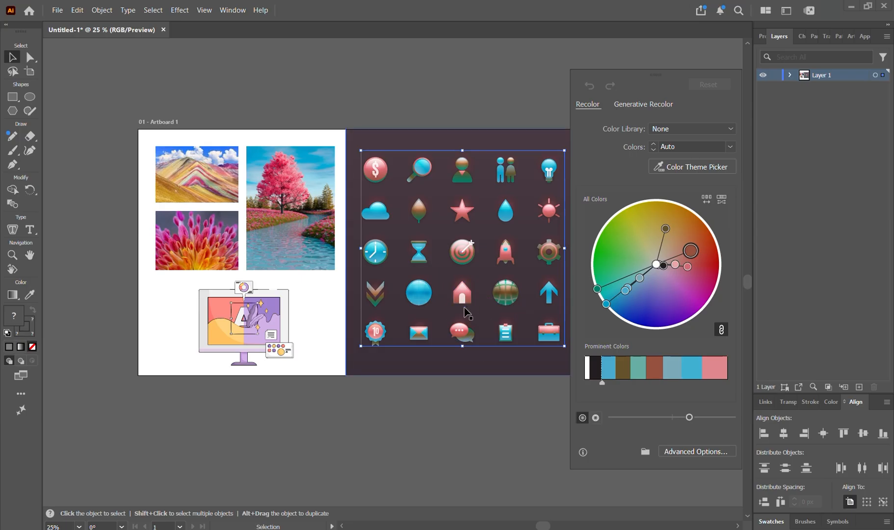
# Switch the wheel slider to saturation mode and drag it right to adjust icon saturation
pyautogui.click(596, 419)
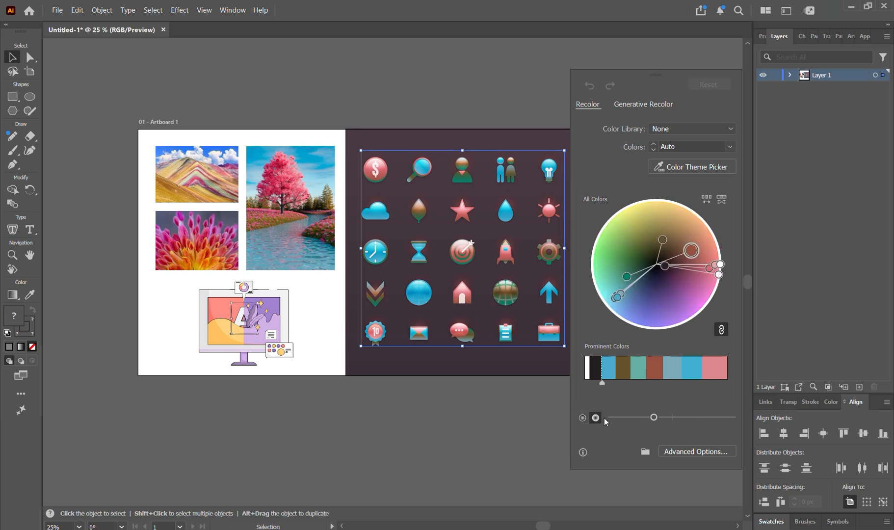
pyautogui.click(654, 418)
pyautogui.moveTo(657, 416); pyautogui.dragTo(666, 419)
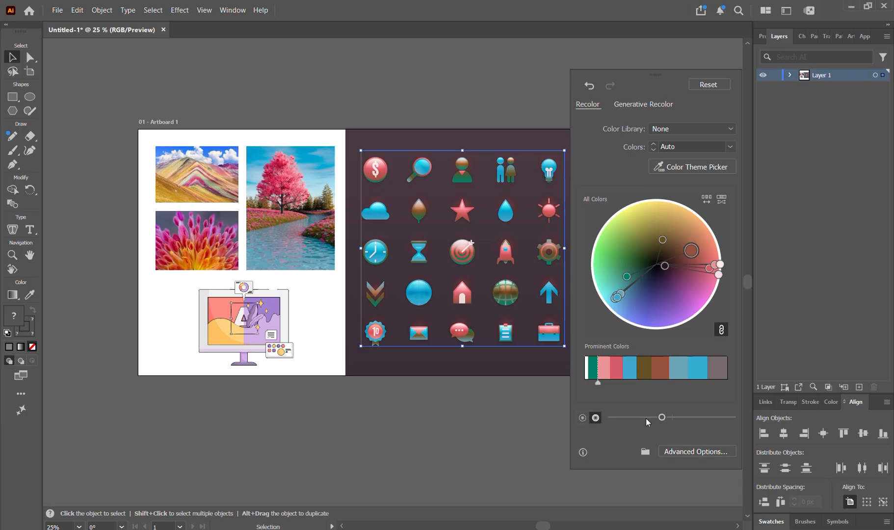
# Sample the mountain and flower photos, then widen the orange and orange-yellow Prominent Colors shares
pyautogui.click(691, 169)
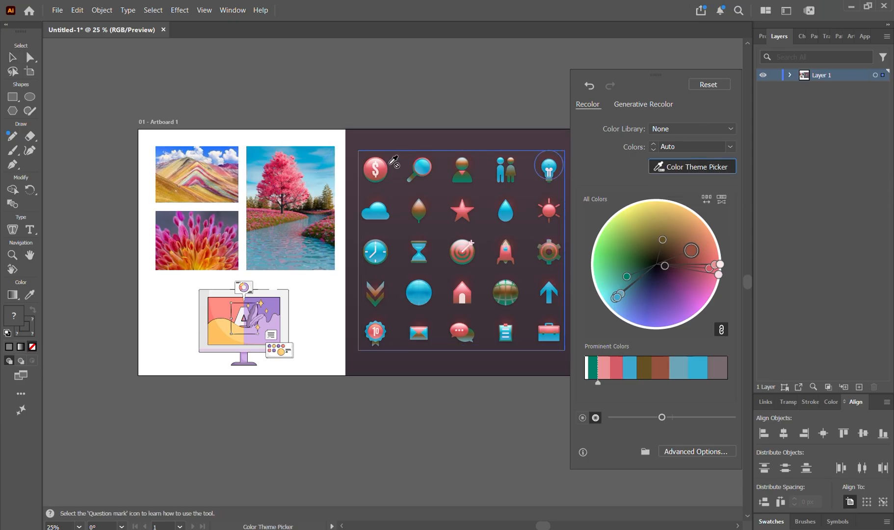
pyautogui.click(210, 185)
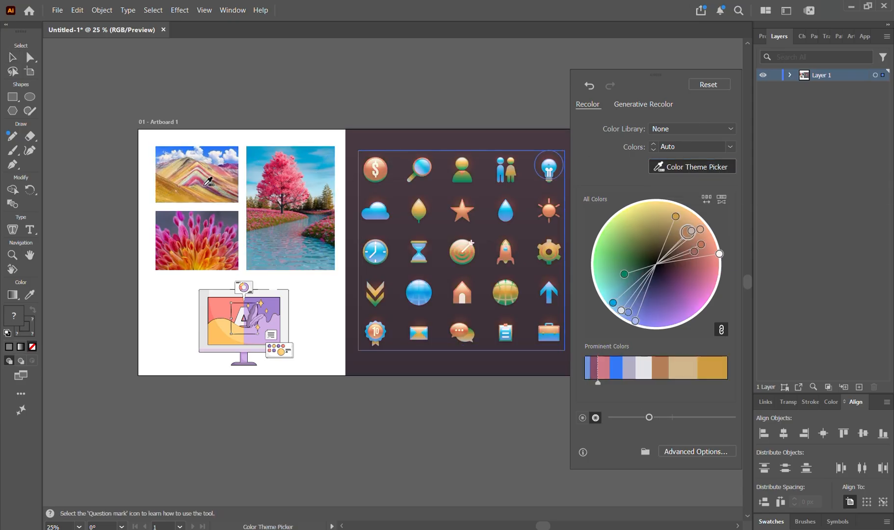
pyautogui.click(209, 225)
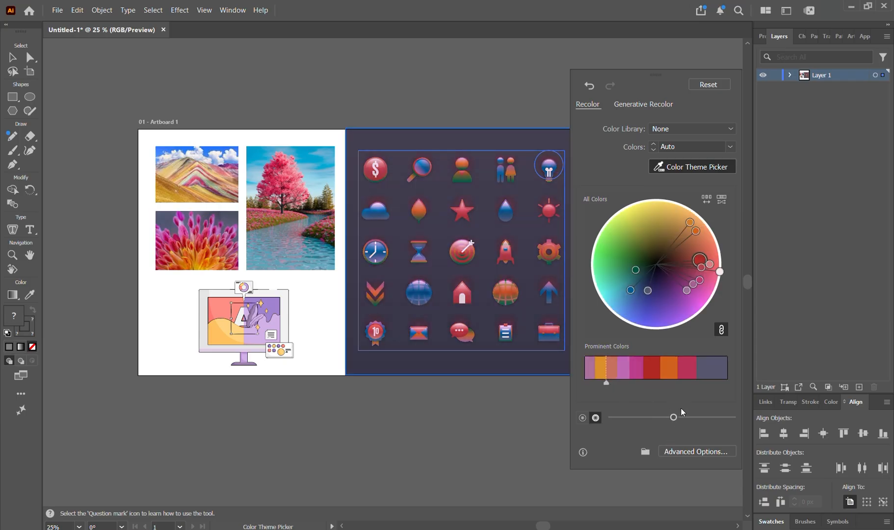
pyautogui.moveTo(661, 385); pyautogui.dragTo(644, 386)
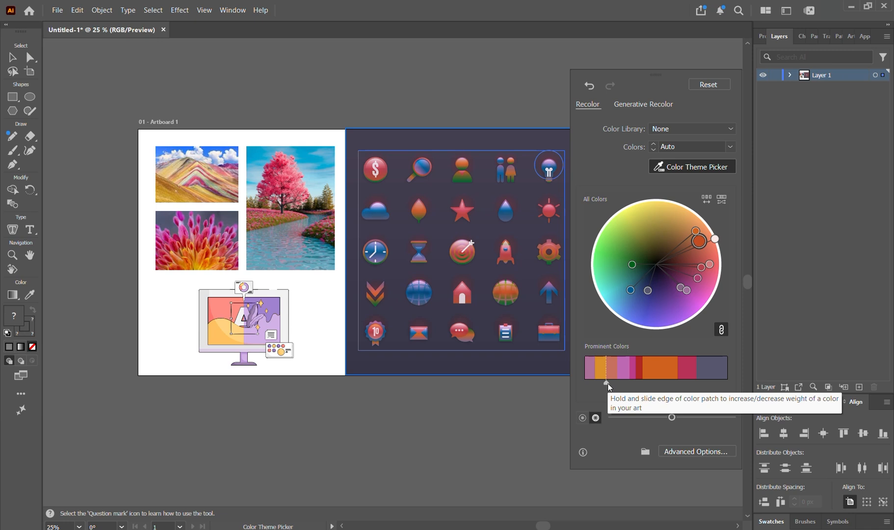
pyautogui.moveTo(607, 384); pyautogui.dragTo(623, 383)
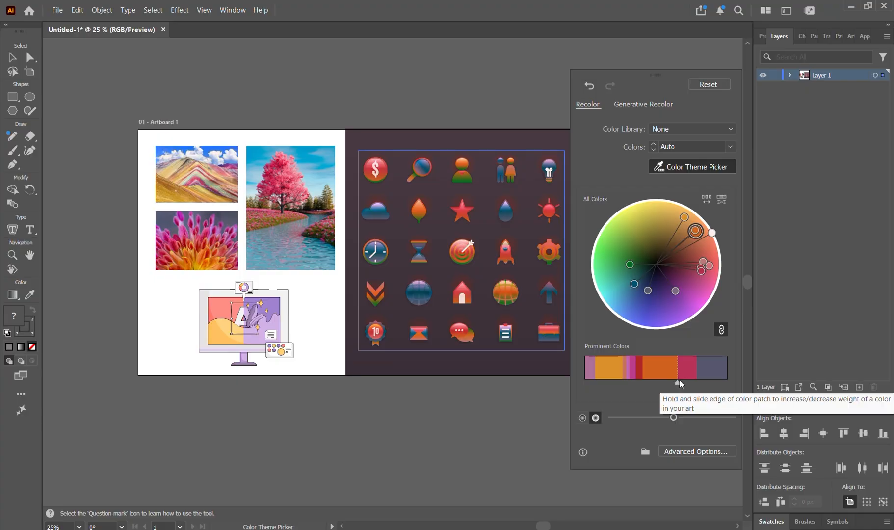
pyautogui.moveTo(679, 382); pyautogui.dragTo(684, 381)
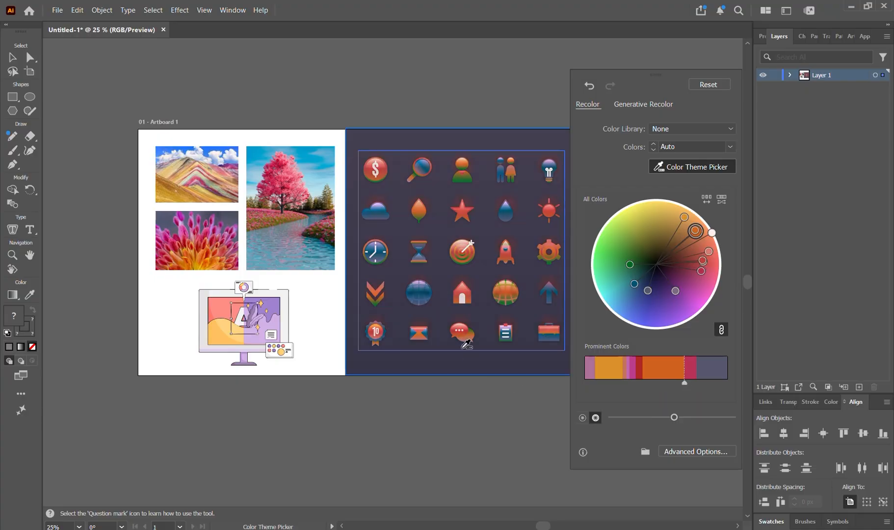
# Resample the mountain photo, then reset the icons to their original colours and close Recolor
pyautogui.click(199, 180)
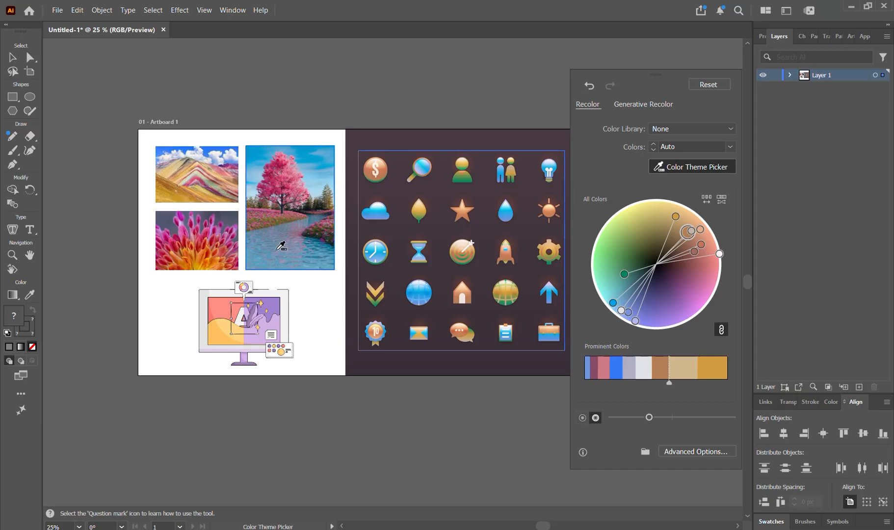
pyautogui.click(196, 169)
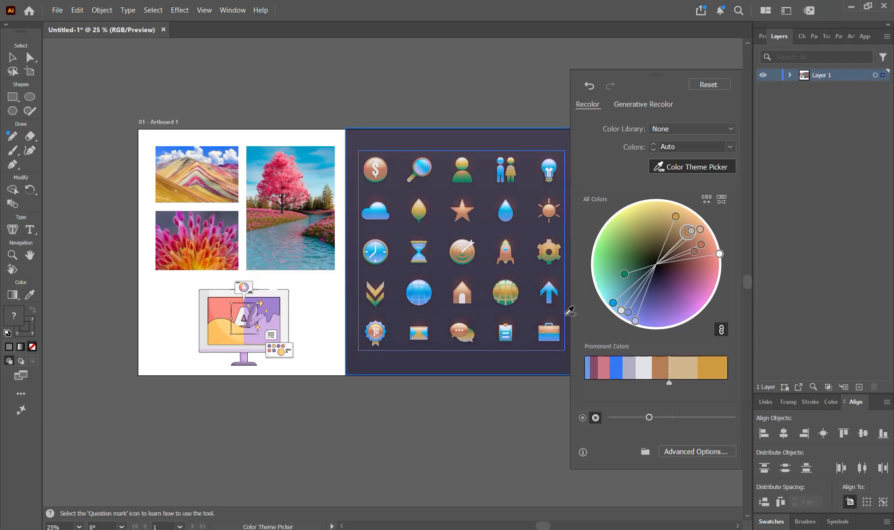
pyautogui.click(702, 86)
pyautogui.click(489, 106)
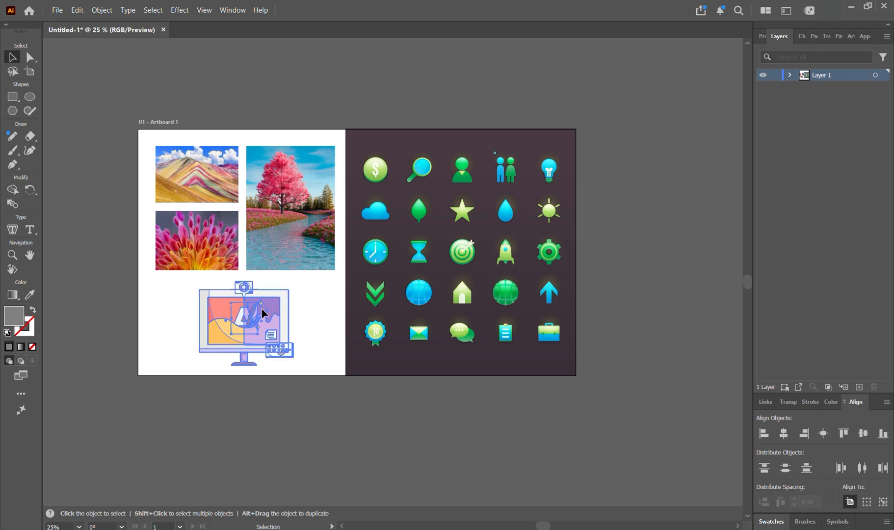
# Select the computer illustration, open Recolor Artwork, and move the panel to the right
pyautogui.click(254, 323)
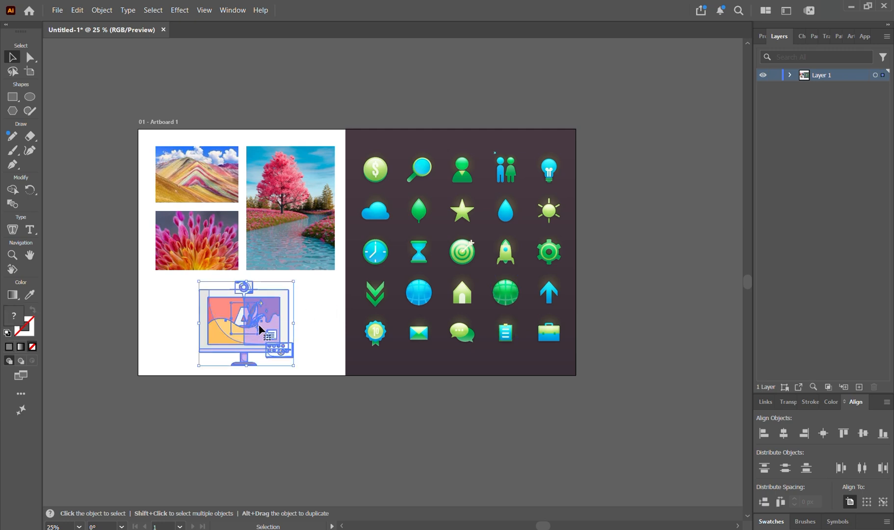
pyautogui.click(77, 10)
pyautogui.moveTo(215, 219)
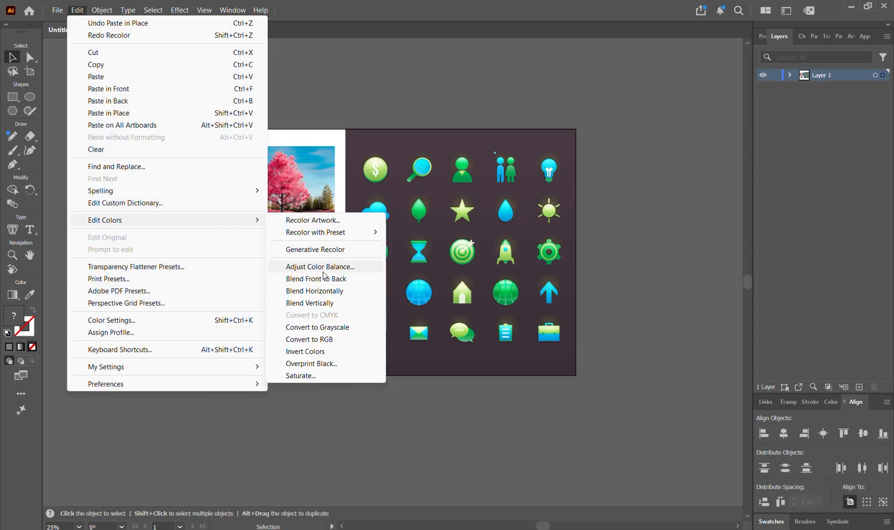
pyautogui.click(324, 225)
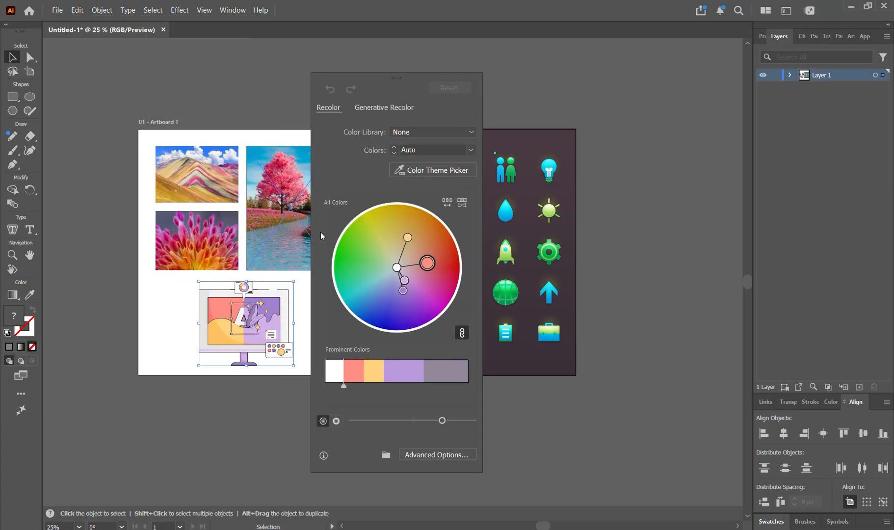
pyautogui.moveTo(399, 80); pyautogui.dragTo(702, 63)
# Via Color Theme Picker, sample the mountain, flower, then tree photos to recolour the monitor illustration
pyautogui.click(704, 156)
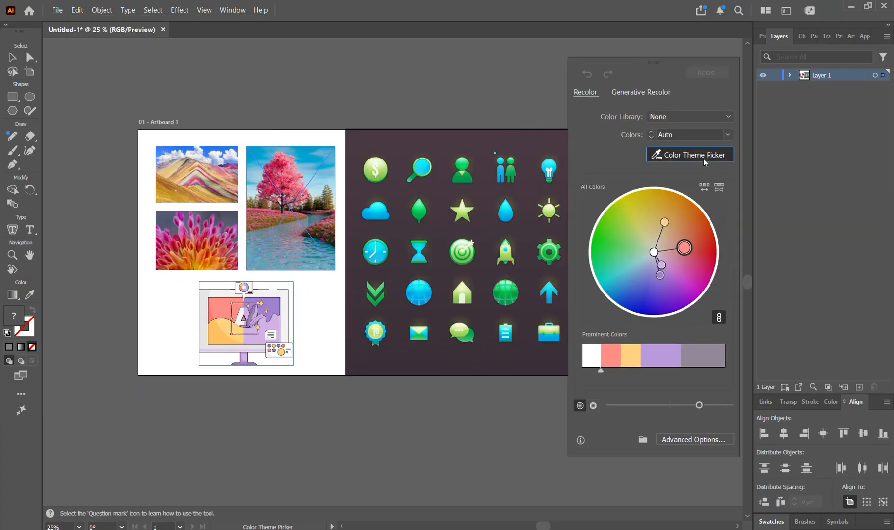
pyautogui.click(211, 179)
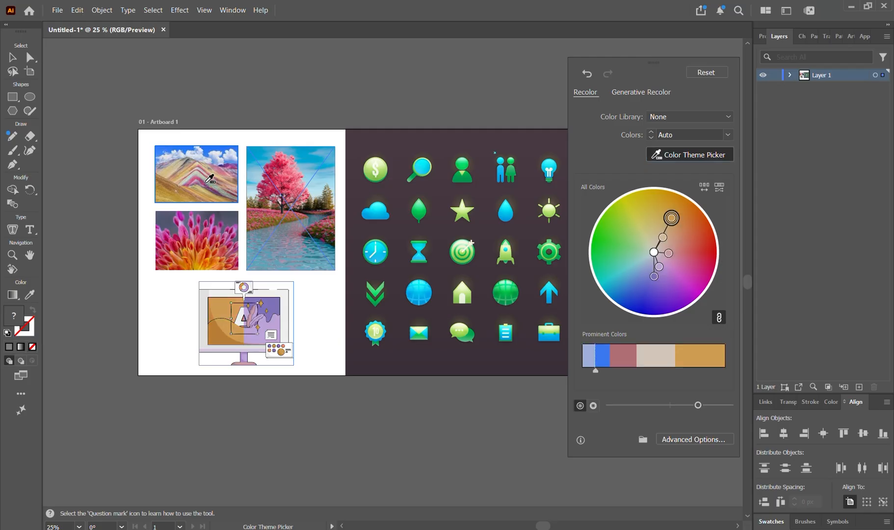
pyautogui.click(205, 250)
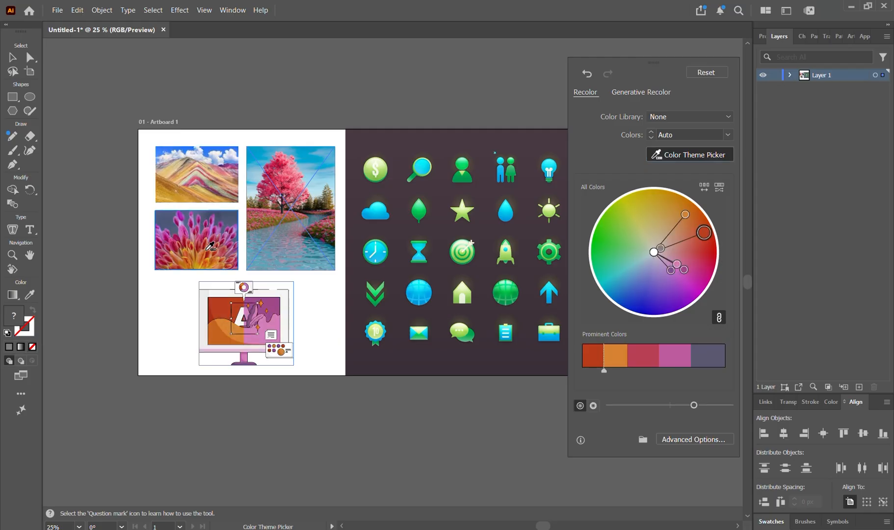
pyautogui.click(292, 177)
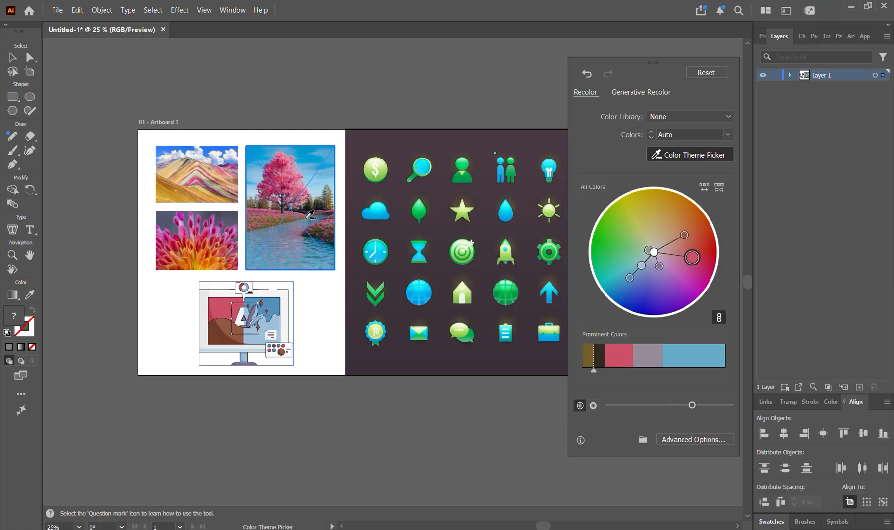